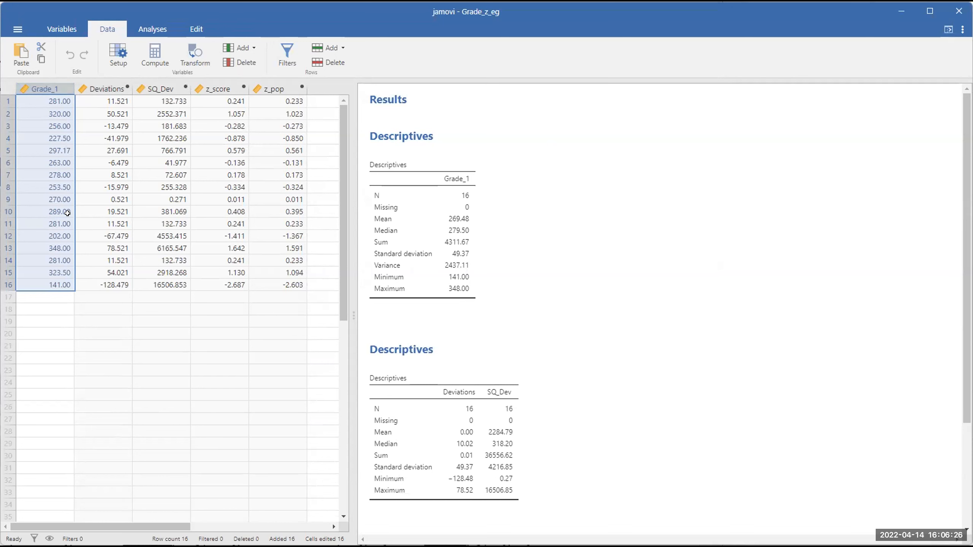
Add a computed variable named Deviation2 directly after the Grade_1 column
left_click(104, 88)
left_click(69, 89)
left_click(57, 111)
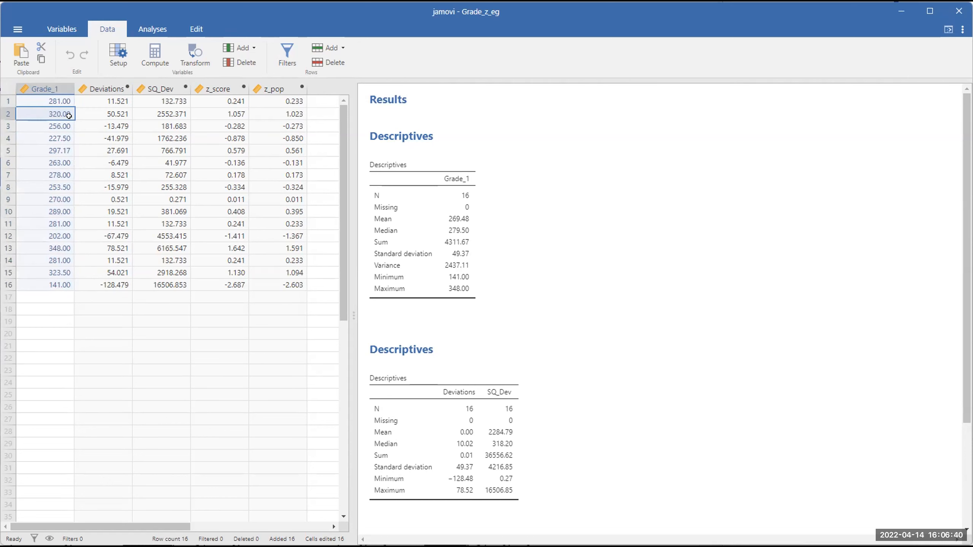
left_click(105, 111)
left_click(54, 110)
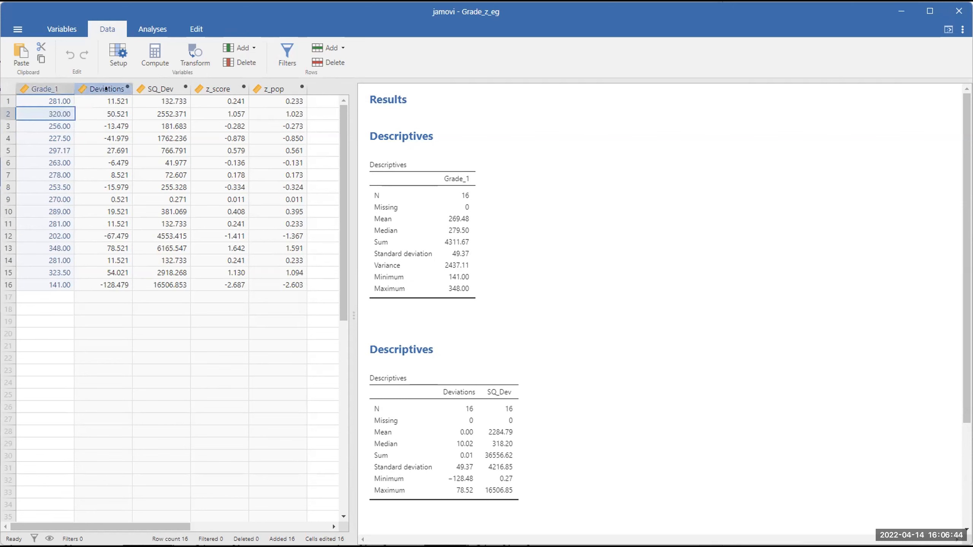
left_click(155, 56)
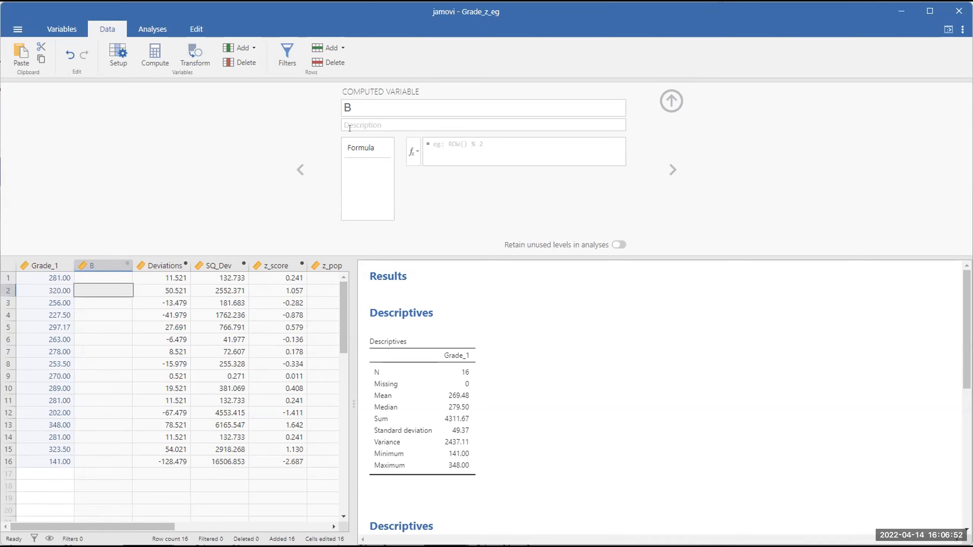
left_click(360, 107)
type("DEviations")
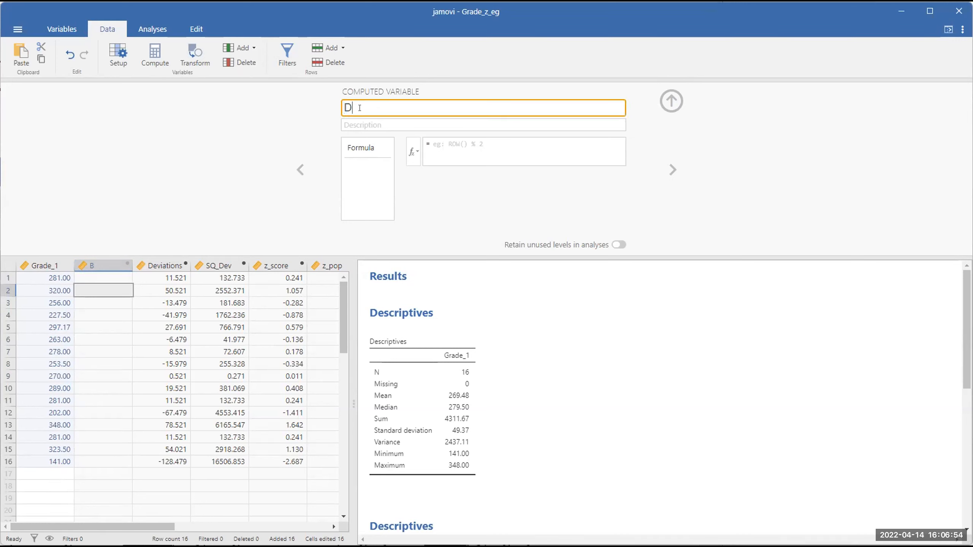
key("BackSpace")
key("BackSpace")
key("BackSpace")
key("BackSpace")
key("BackSpace")
key("BackSpace")
key("BackSpace")
key("BackSpace")
key("BackSpace")
type("eviation2")
Define Deviation2 with the formula Grade_1 - 269.48, subtracting the mean from each grade
left_click(441, 144)
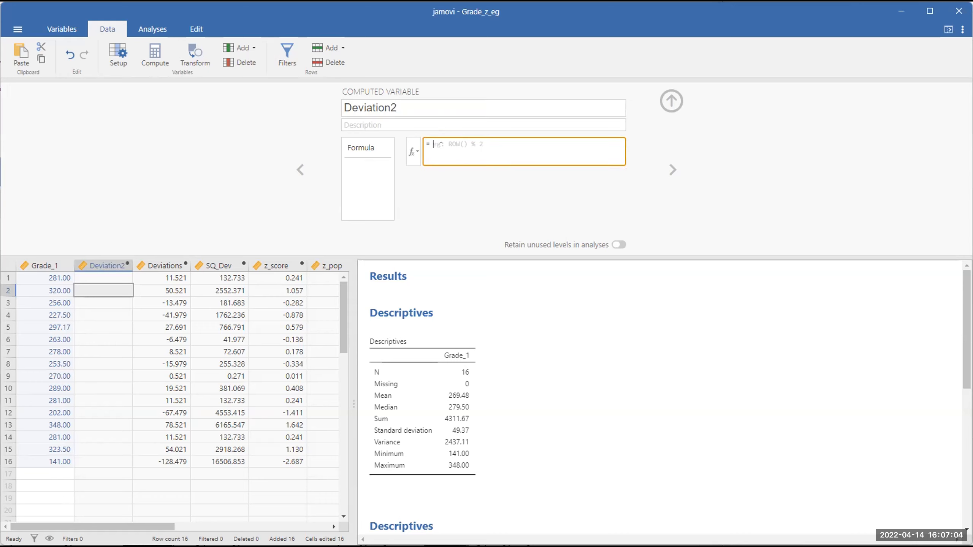
type("Grade_1 -")
mouse_move(445, 302)
left_mouse_down()
mouse_move(415, 295)
mouse_move(360, 344)
mouse_move(488, 468)
mouse_move(388, 303)
left_mouse_up()
left_click_drag(442, 401, 478, 402)
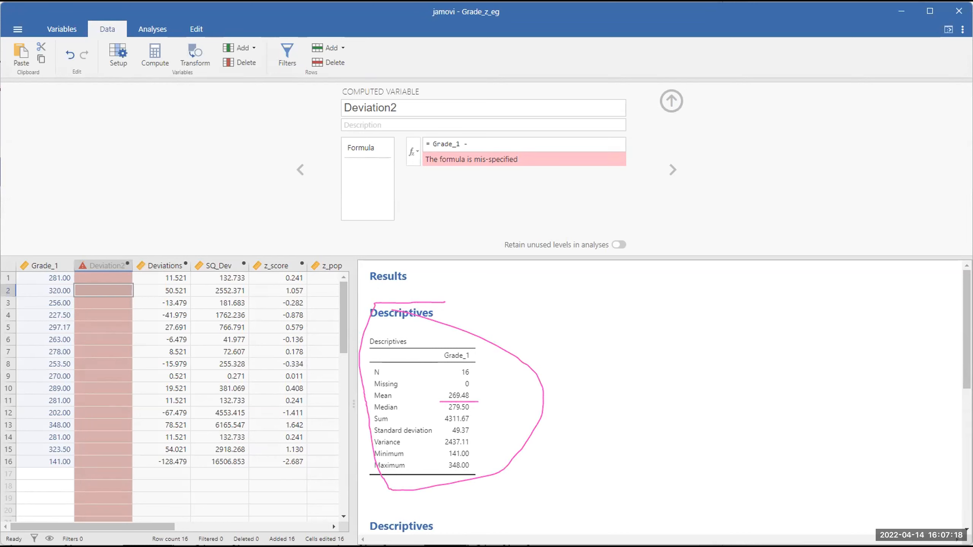
left_click(499, 140)
type("2")
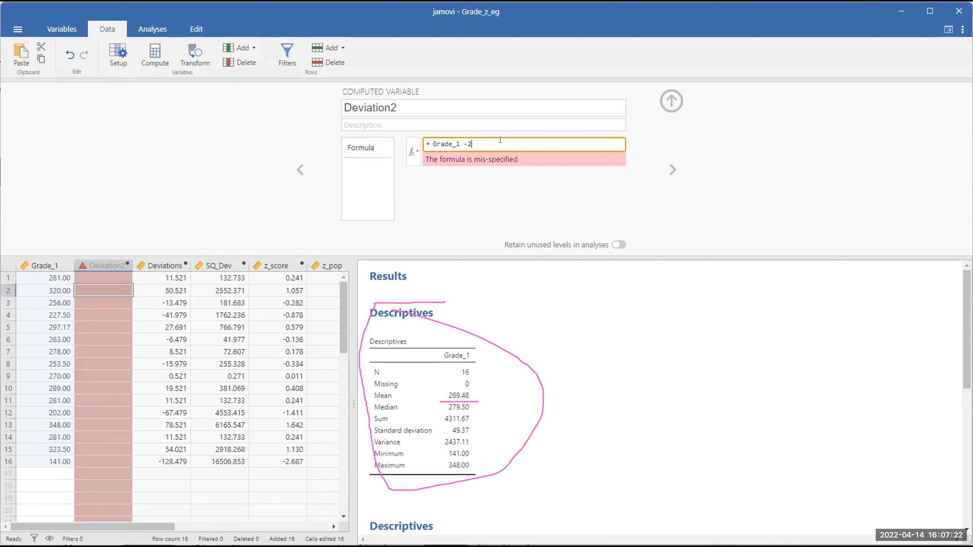
type("69.48")
key("Return")
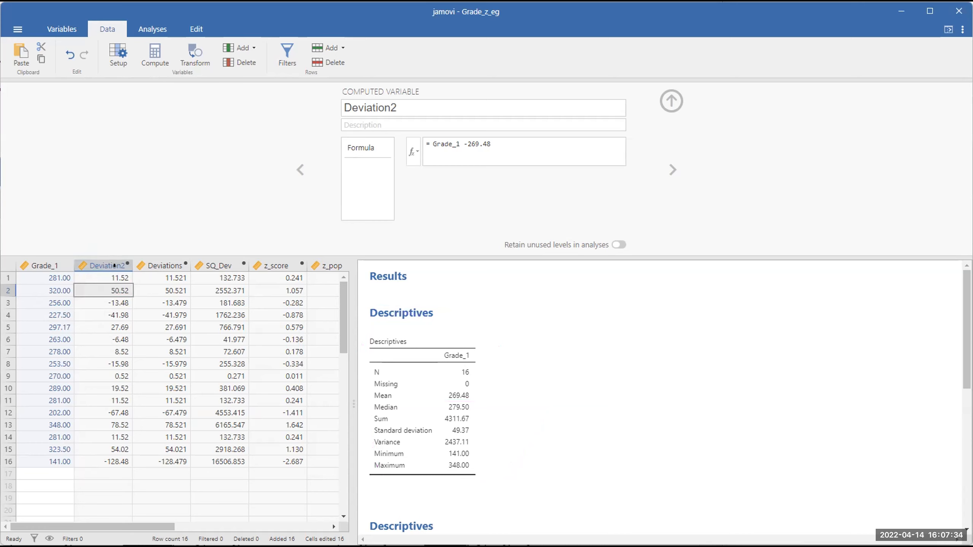
Compare the formulas behind the Deviation2, Deviations and SQ_Dev variables
left_click_drag(115, 265, 189, 284)
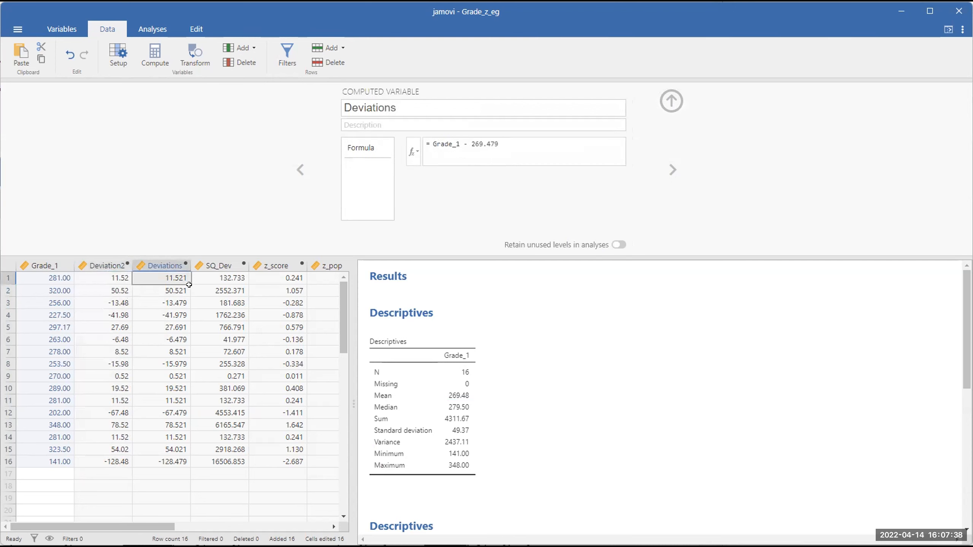
left_click(107, 275)
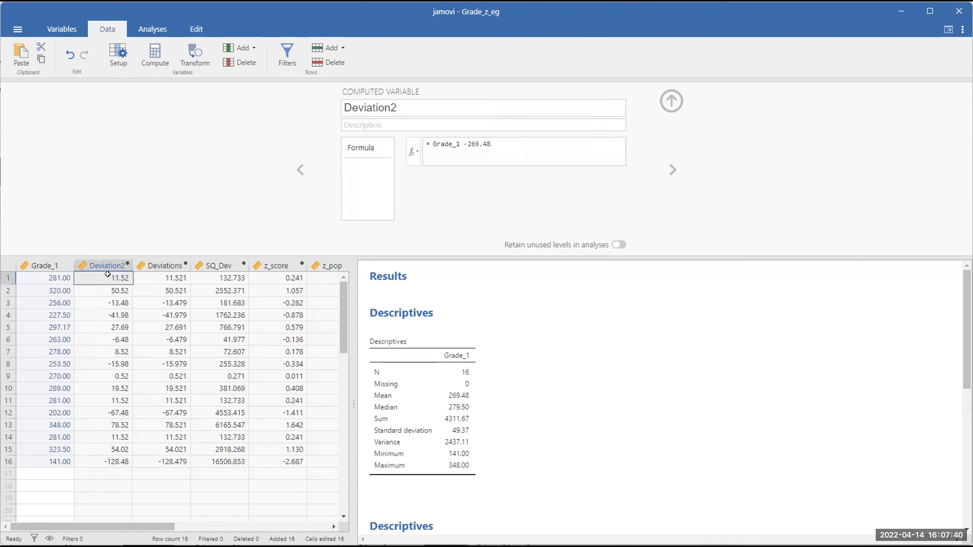
left_click(171, 276)
left_click_drag(498, 142, 475, 144)
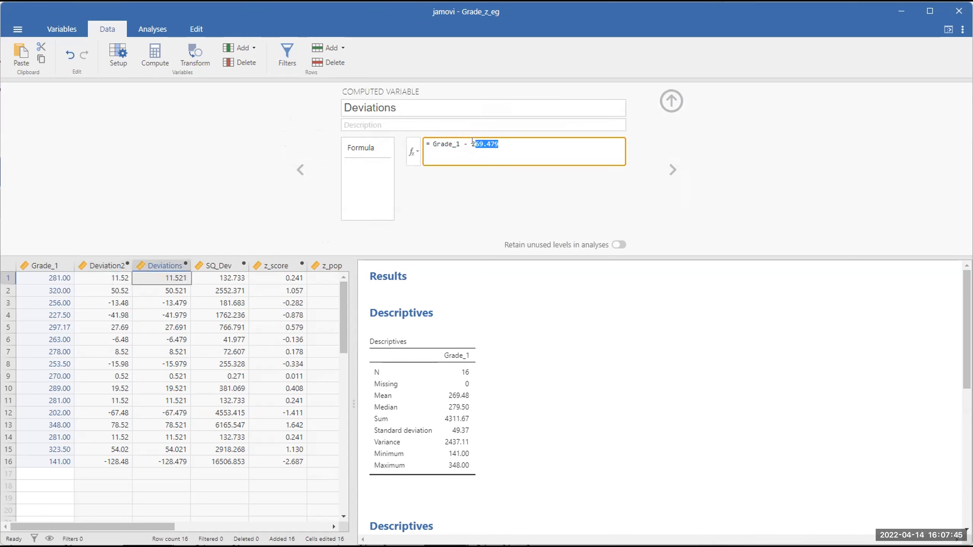
left_click(182, 268)
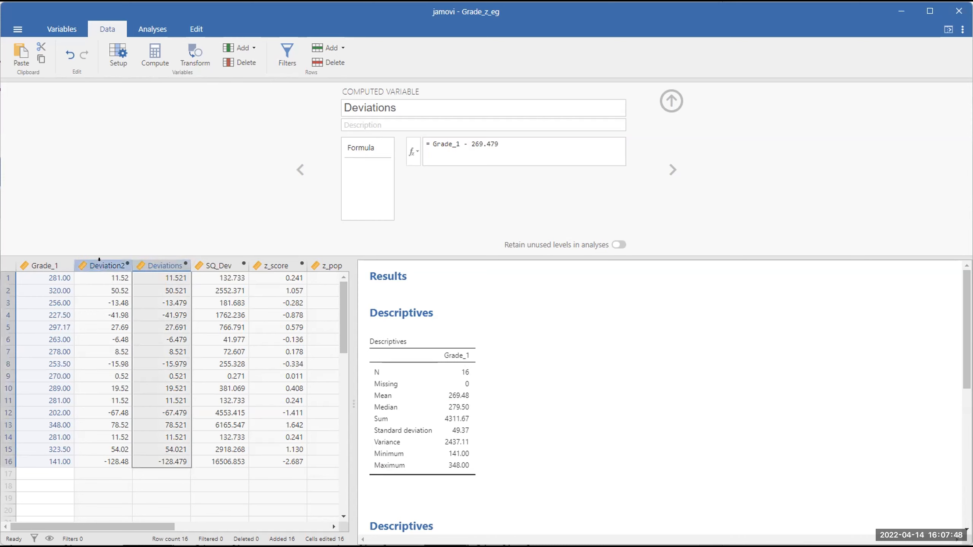
left_click(101, 263)
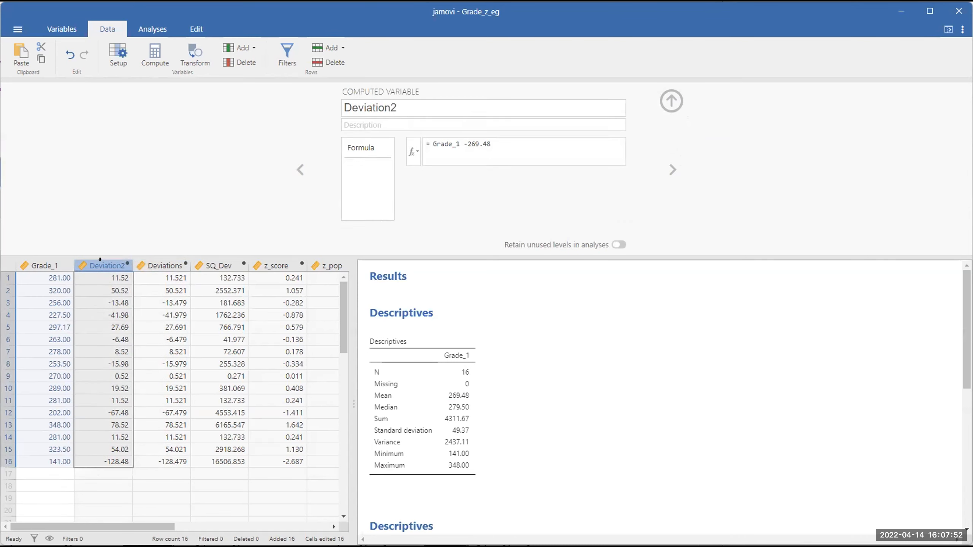
left_click(219, 264)
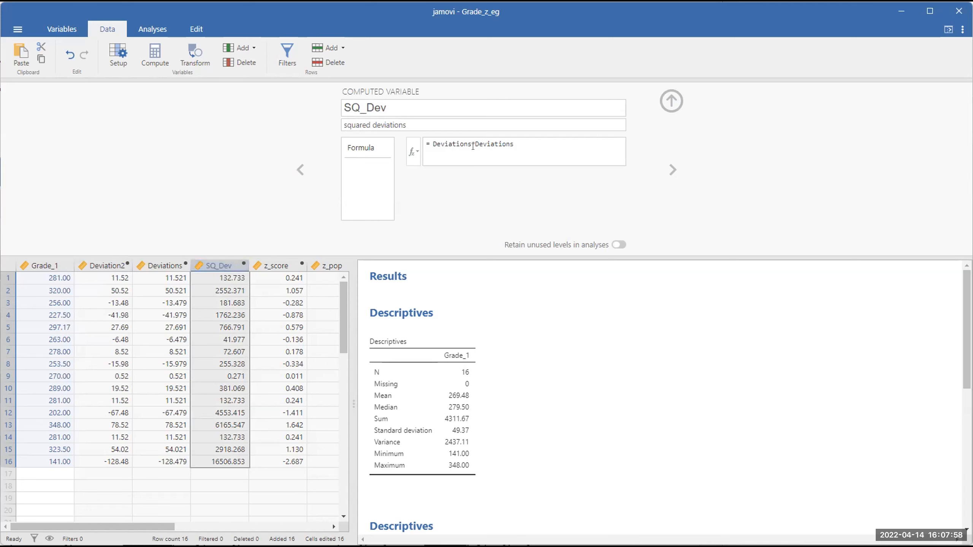
Add a computed variable named Sq_Dev2 directly after the Deviation2 column
left_click(104, 264)
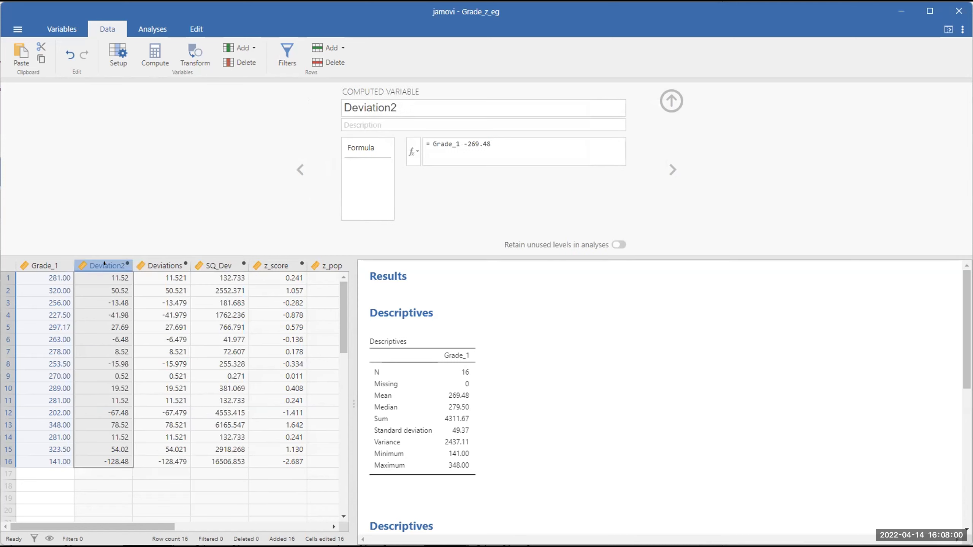
left_click(154, 56)
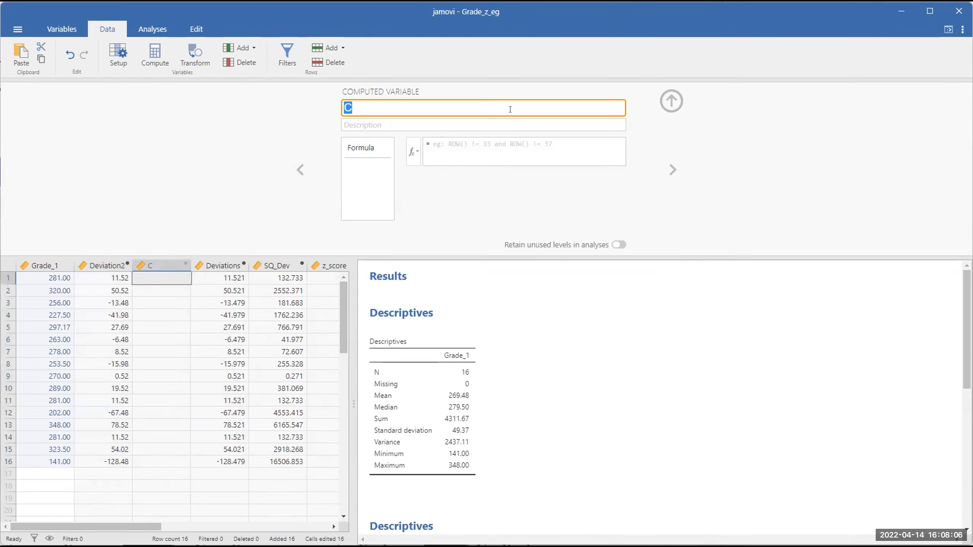
type("Sq_De")
type("vi")
key("BackSpace")
type("2")
Define Sq_Dev2 with the formula Deviation2*Deviation2 to square each deviation
left_click(472, 145)
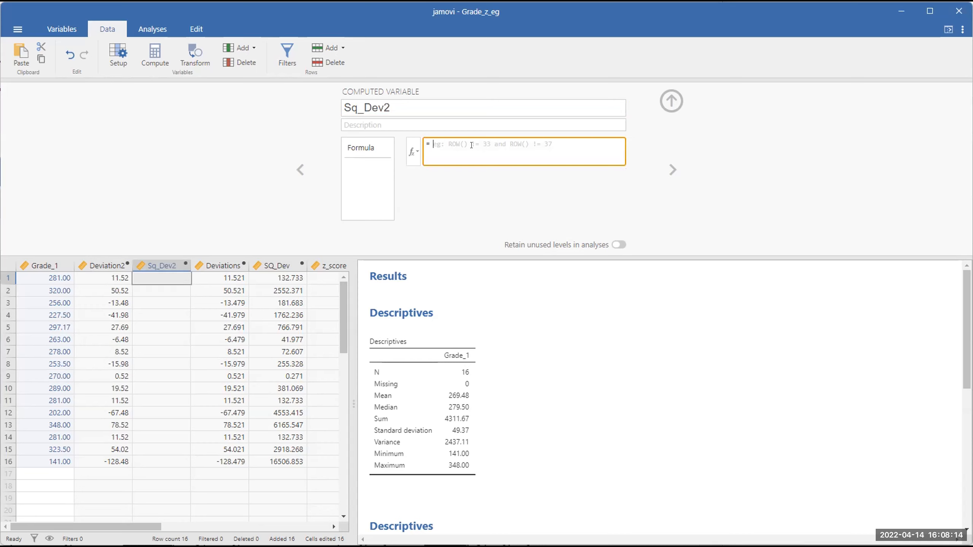
type("DEviatio")
key("BackSpace")
key("BackSpace")
key("BackSpace")
key("BackSpace")
key("BackSpace")
key("BackSpace")
type("eviation2*Deviation2")
key("Return")
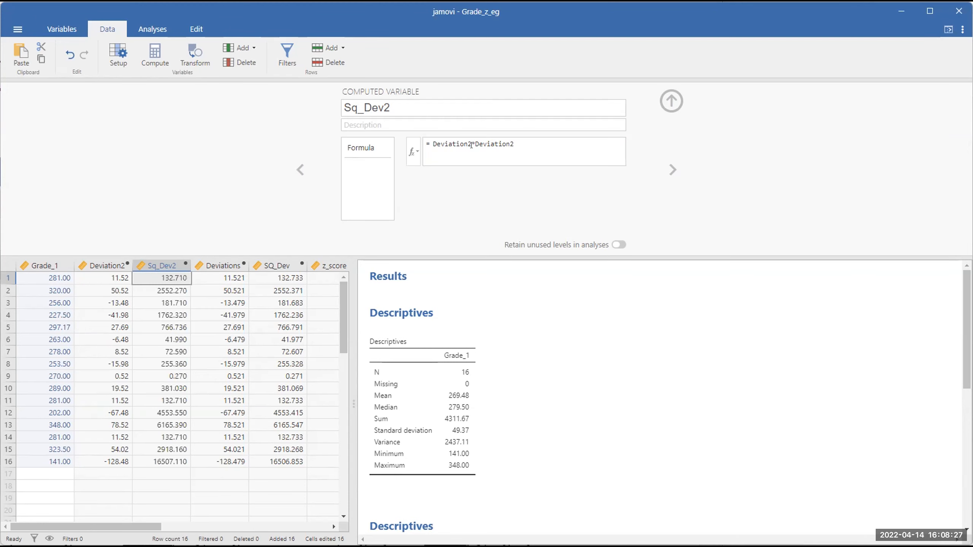
left_click(170, 265)
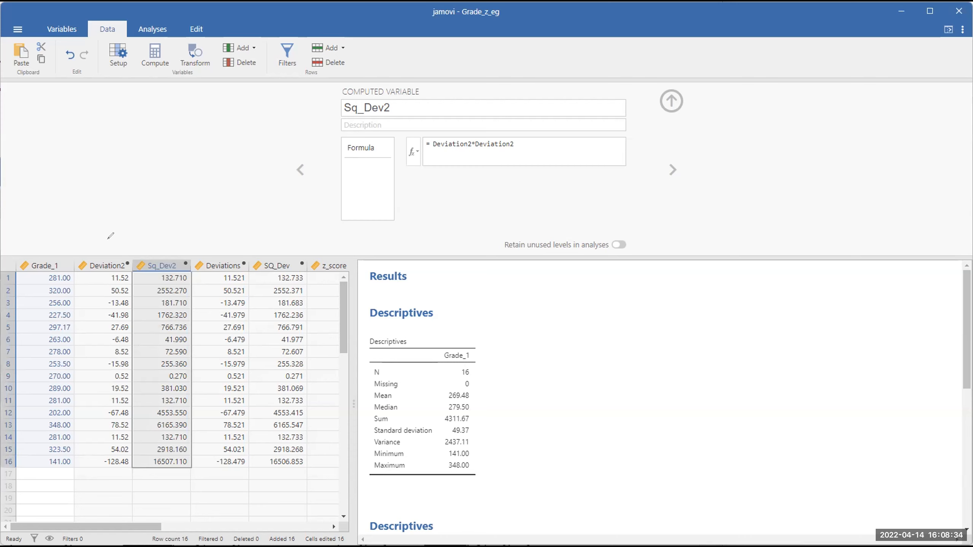
mouse_move(102, 252)
left_mouse_down()
mouse_move(111, 241)
mouse_move(109, 257)
left_mouse_up()
left_click_drag(164, 239, 166, 257)
left_click_drag(297, 230, 296, 253)
left_click_drag(286, 240, 296, 254)
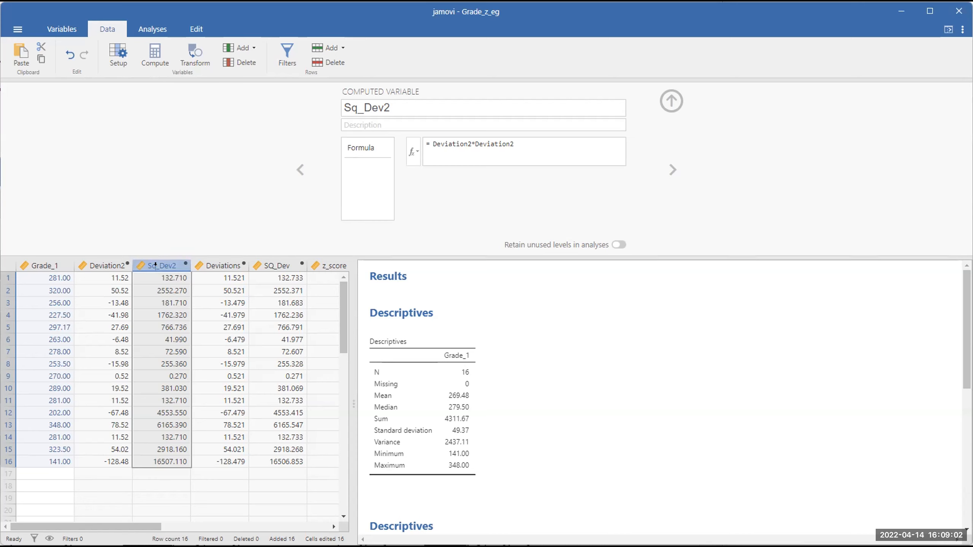
Create a new Descriptives analysis for Sq_Dev2 that includes the Sum statistic
left_click(148, 24)
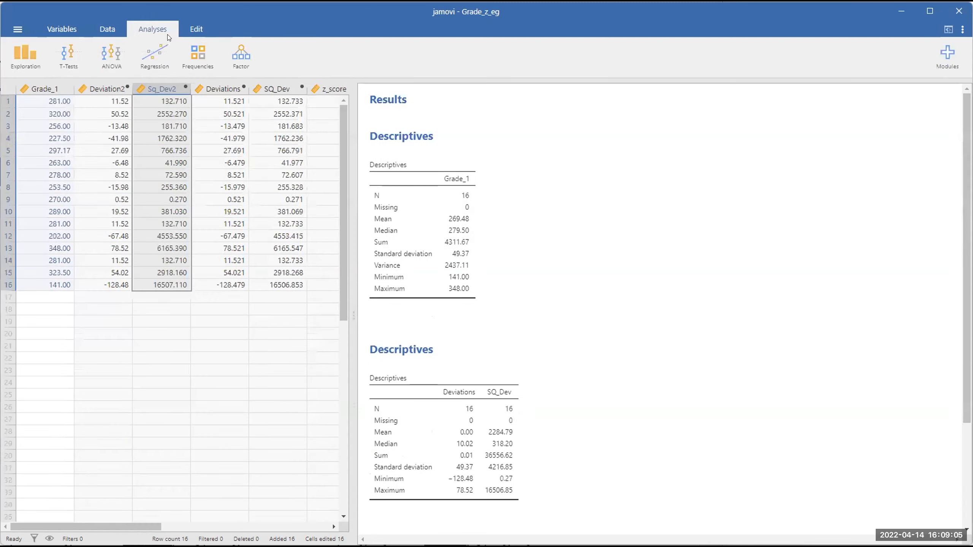
left_click(23, 57)
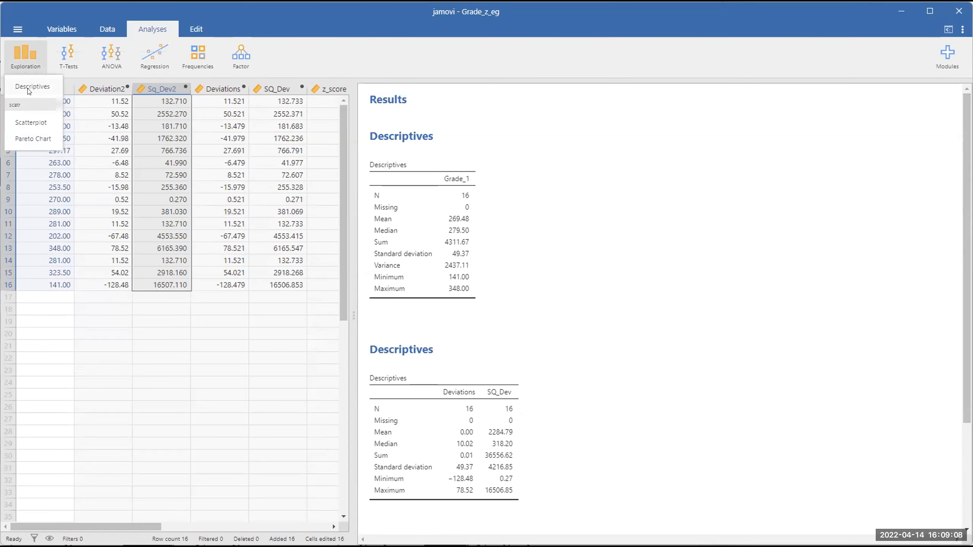
left_click(31, 87)
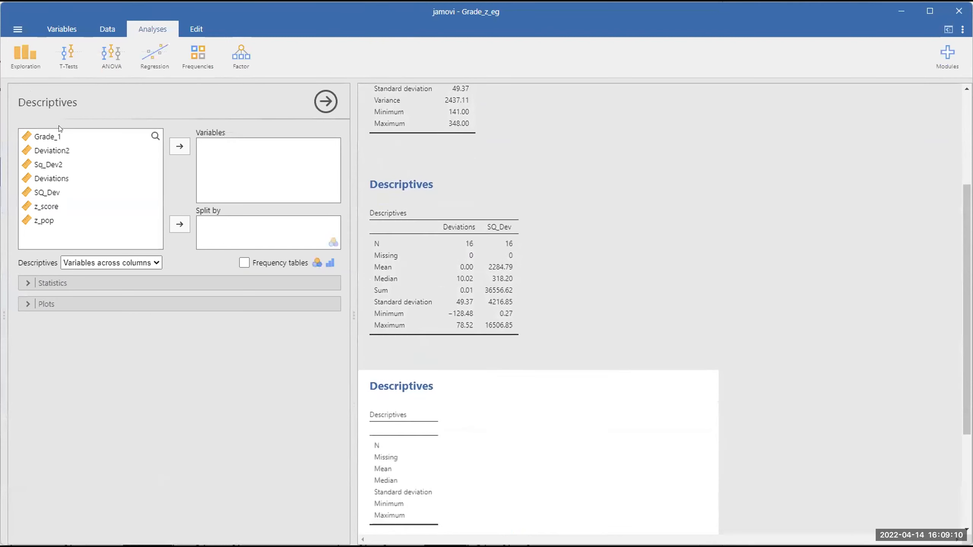
left_click(59, 151)
left_click(117, 165)
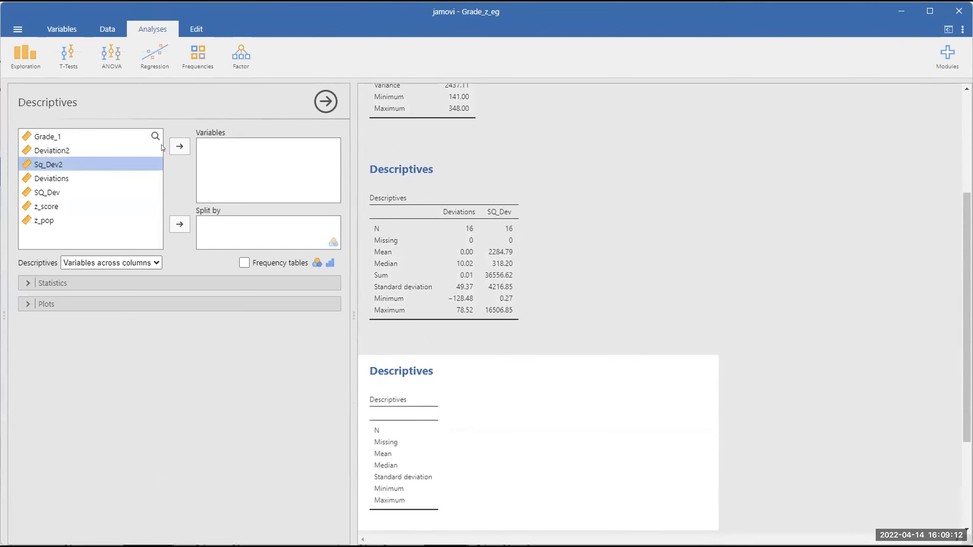
left_click(180, 146)
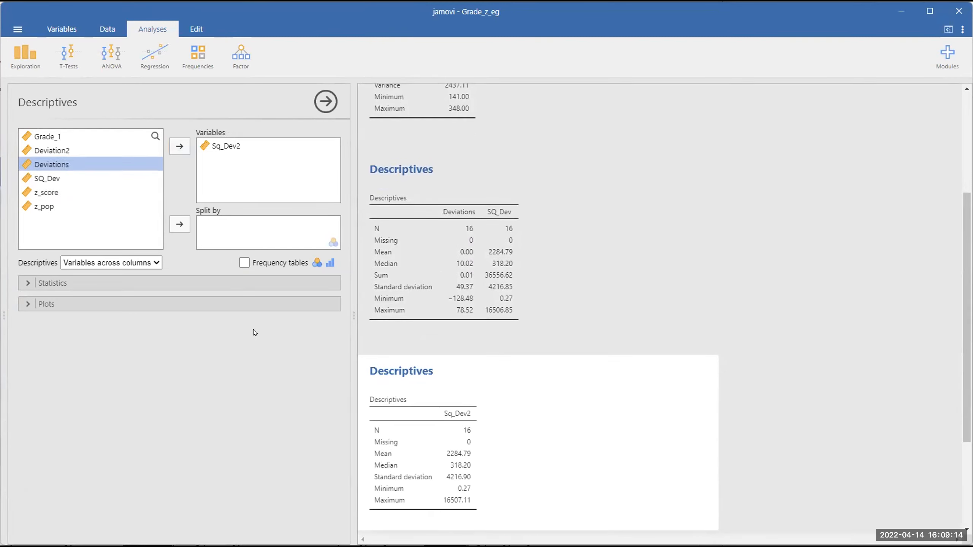
left_click(20, 283)
left_click(246, 369)
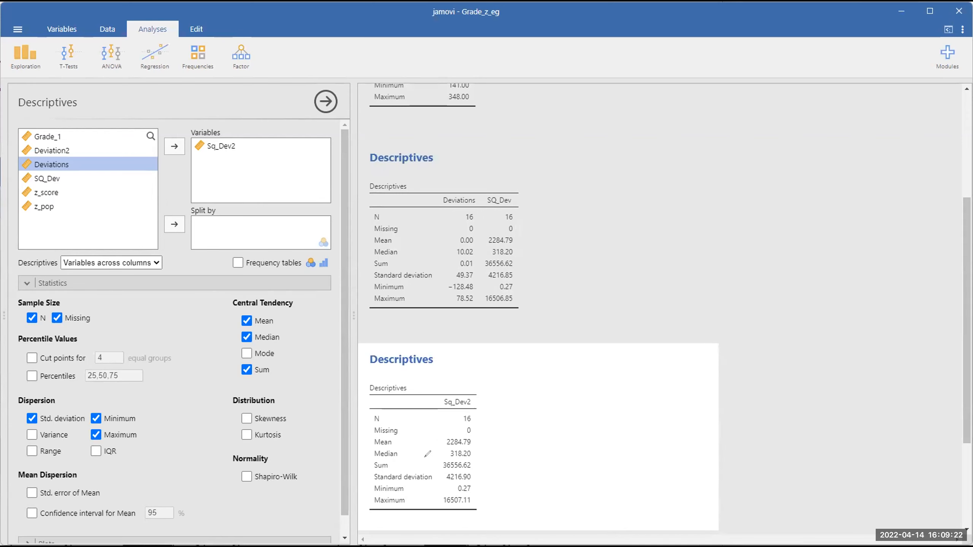
mouse_move(435, 461)
left_mouse_down()
mouse_move(437, 473)
mouse_move(460, 451)
mouse_move(422, 451)
left_mouse_up()
mouse_move(488, 461)
left_mouse_down()
mouse_move(521, 442)
mouse_move(522, 453)
mouse_move(542, 455)
mouse_move(544, 441)
mouse_move(560, 458)
mouse_move(585, 443)
mouse_move(618, 459)
mouse_move(592, 457)
mouse_move(596, 434)
mouse_move(611, 433)
mouse_move(615, 470)
left_mouse_up()
left_click_drag(610, 411, 622, 422)
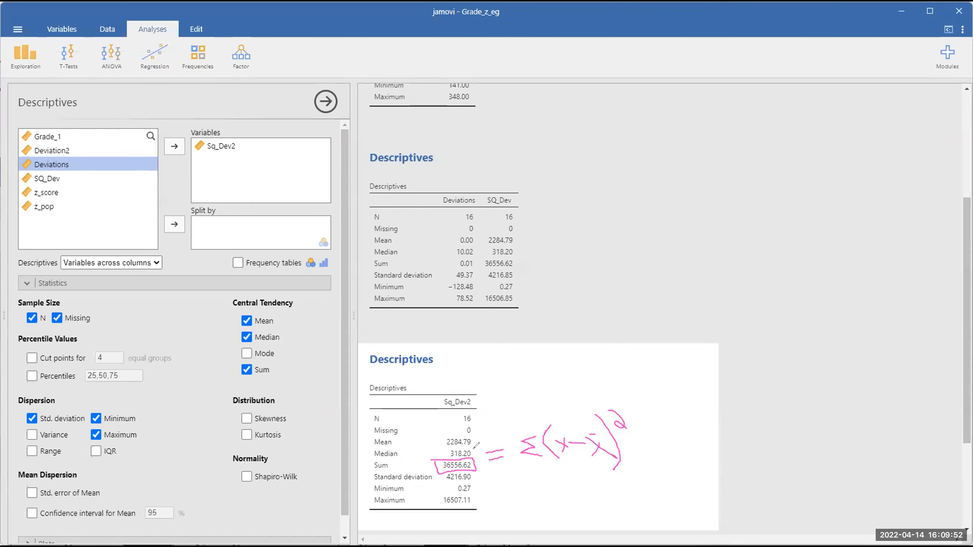
mouse_move(512, 481)
left_mouse_down()
mouse_move(521, 412)
mouse_move(686, 396)
left_mouse_up()
left_click_drag(531, 480, 613, 474)
mouse_move(574, 483)
left_mouse_down()
mouse_move(567, 499)
mouse_move(574, 484)
mouse_move(599, 481)
left_mouse_up()
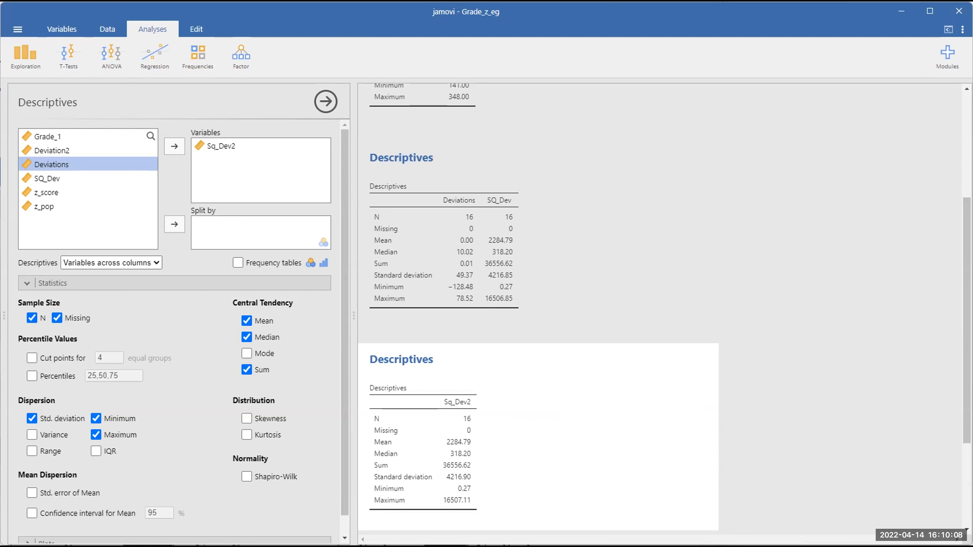
Return to the data view, and switch to the PowerPoint presentation on chapter 6 to examine the z-scores formula slide
scroll(720, 349, "up", 5)
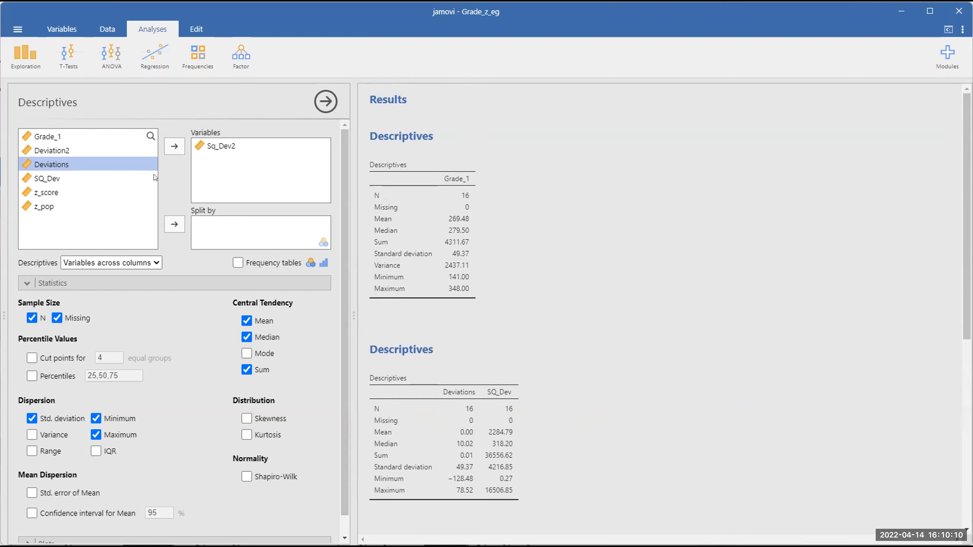
left_click(103, 29)
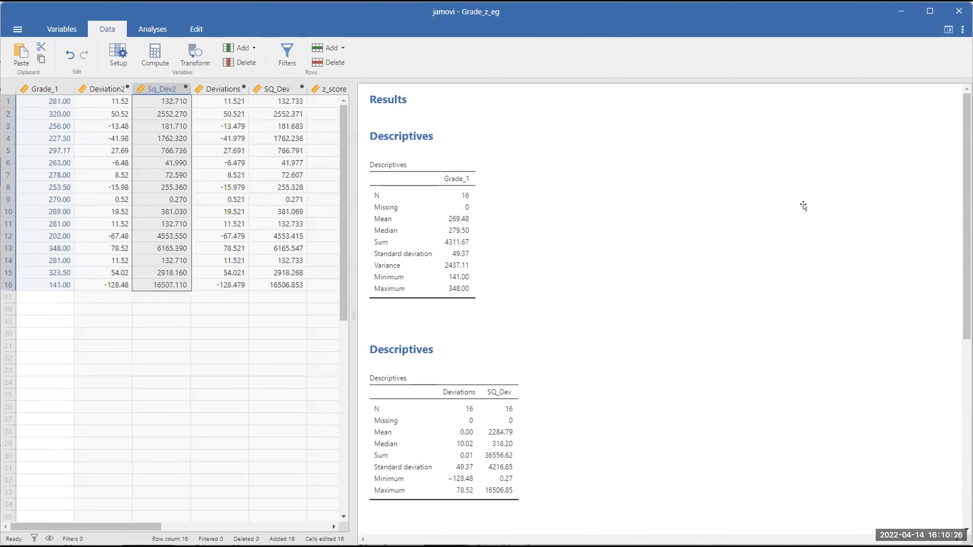
key("alt+Tab")
left_click(199, 326)
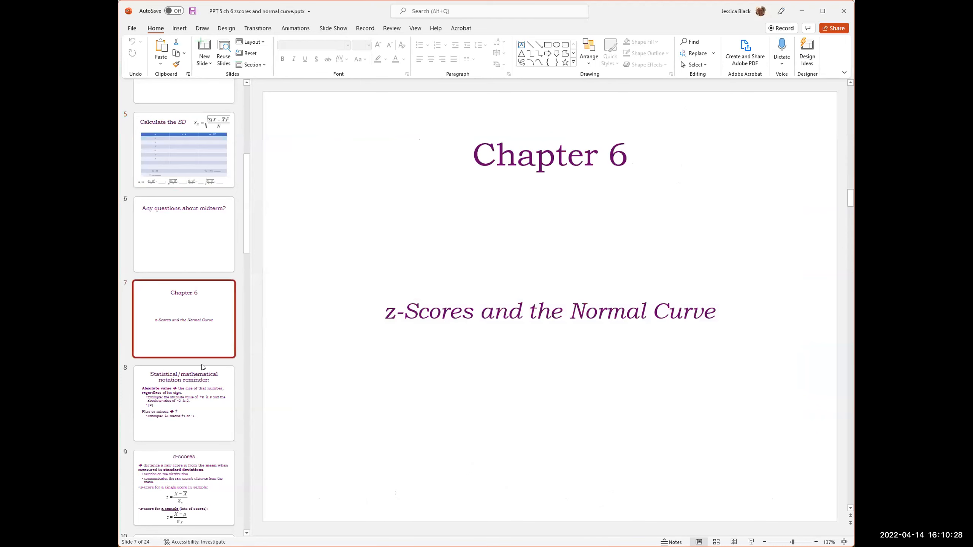
left_click(165, 481)
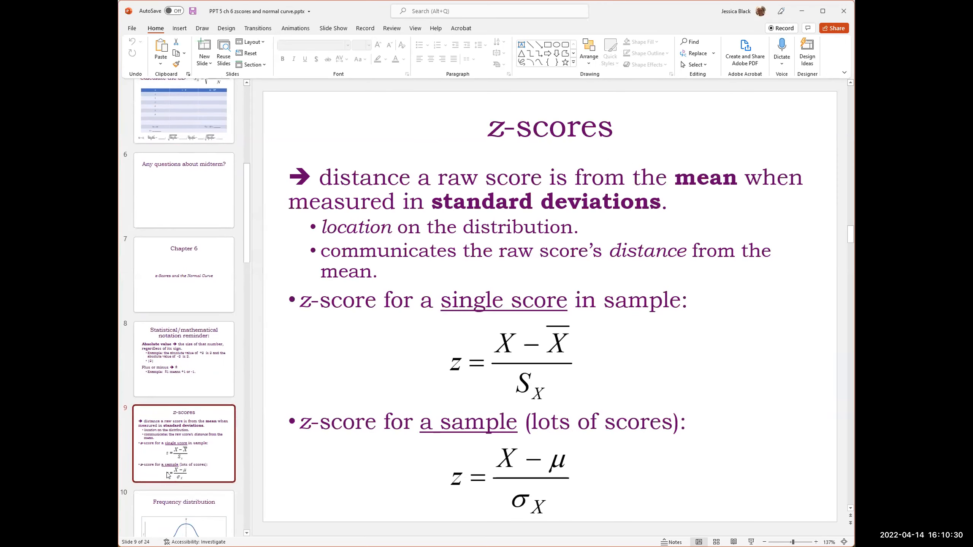
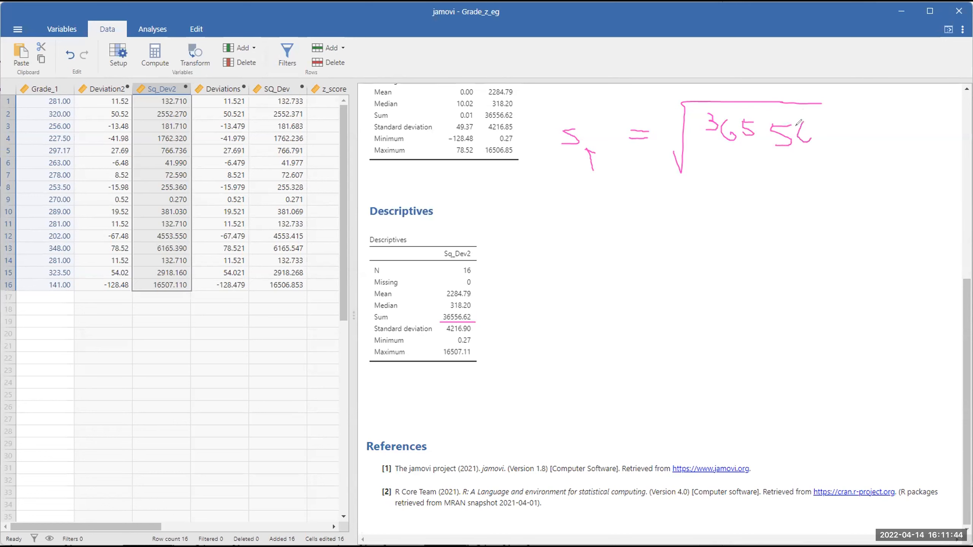
left_click_drag(852, 127, 861, 145)
left_click_drag(707, 152, 856, 157)
mouse_move(765, 167)
left_mouse_down()
mouse_move(764, 188)
mouse_move(798, 190)
mouse_move(790, 179)
left_mouse_up()
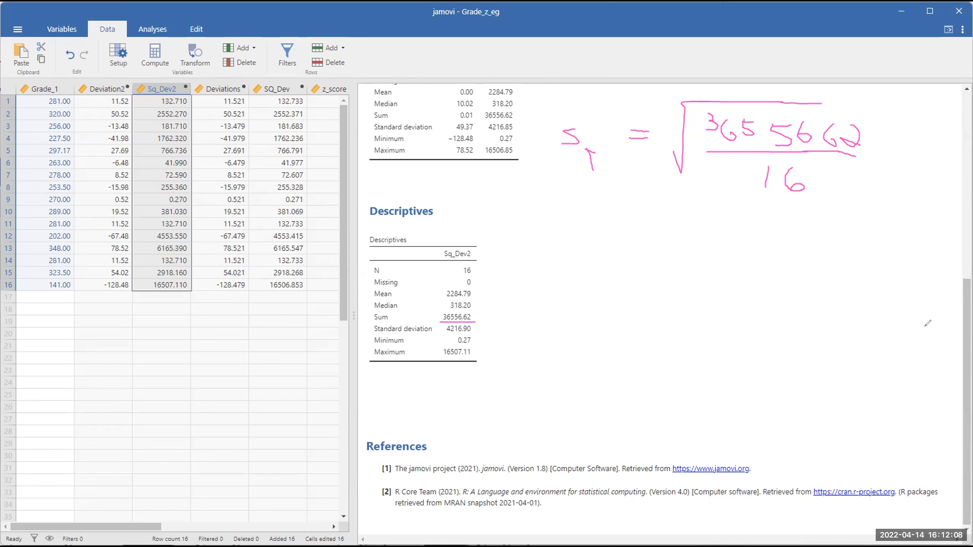
mouse_move(661, 293)
left_mouse_down()
mouse_move(693, 307)
mouse_move(685, 337)
left_mouse_up()
mouse_move(698, 299)
left_mouse_down()
mouse_move(715, 311)
mouse_move(711, 325)
left_mouse_up()
mouse_move(713, 313)
left_mouse_down()
mouse_move(776, 324)
mouse_move(776, 338)
left_mouse_up()
mouse_move(767, 326)
left_mouse_down()
mouse_move(797, 313)
mouse_move(810, 326)
mouse_move(818, 314)
mouse_move(828, 328)
left_mouse_up()
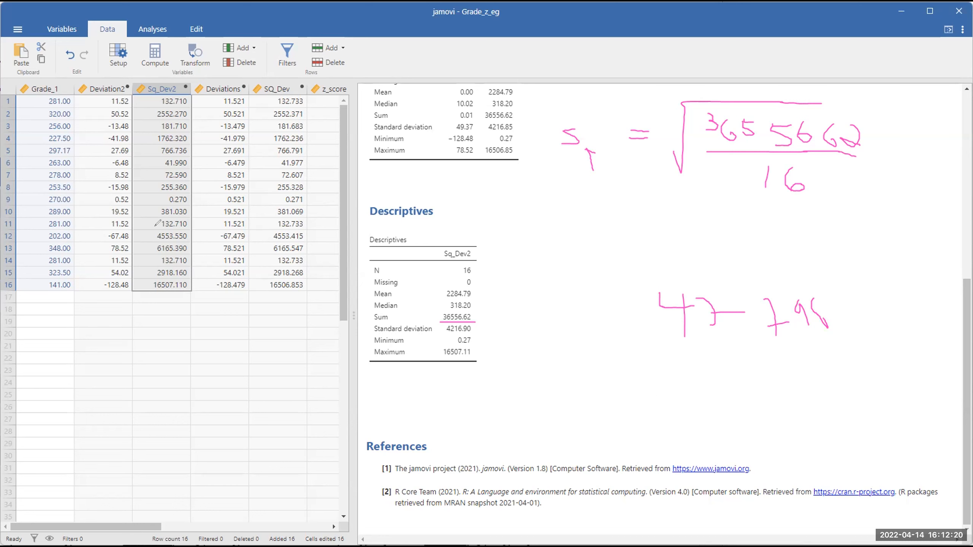
Circle the row 2 grade of 320 and handwrite the start of its z-score calculation, z = 320 −, beside the results
mouse_move(58, 107)
left_mouse_down()
mouse_move(48, 124)
mouse_move(63, 108)
mouse_move(46, 108)
left_mouse_up()
mouse_move(546, 371)
left_mouse_down()
mouse_move(566, 390)
mouse_move(621, 377)
left_mouse_up()
mouse_move(602, 360)
left_mouse_down()
mouse_move(651, 370)
mouse_move(647, 383)
mouse_move(671, 367)
mouse_move(669, 379)
mouse_move(678, 374)
mouse_move(681, 362)
mouse_move(736, 374)
left_mouse_up()
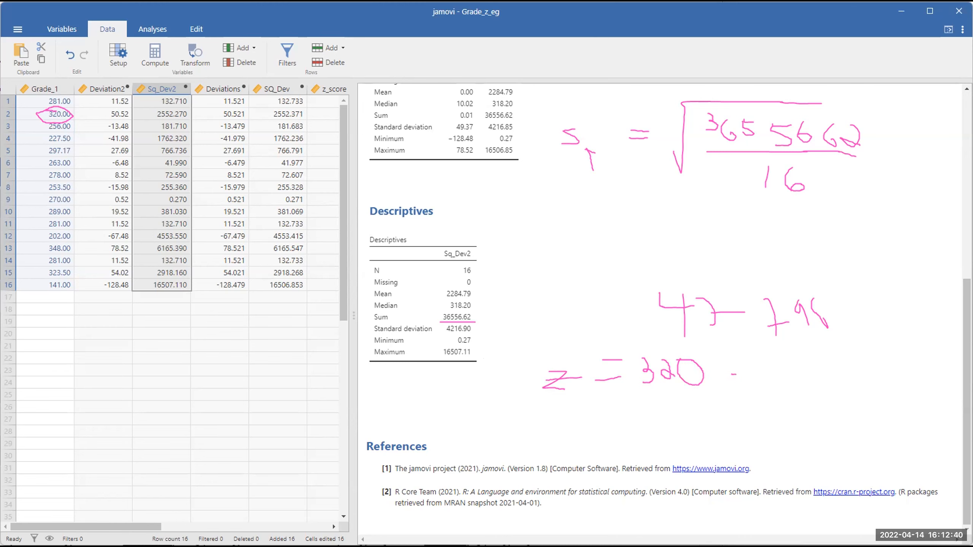
Underline the Grade_1 mean in the Descriptives table, and complete the handwritten numerator with 269.48 and a fraction line beneath it
scroll(527, 294, "up", 5)
scroll(527, 293, "up", 2)
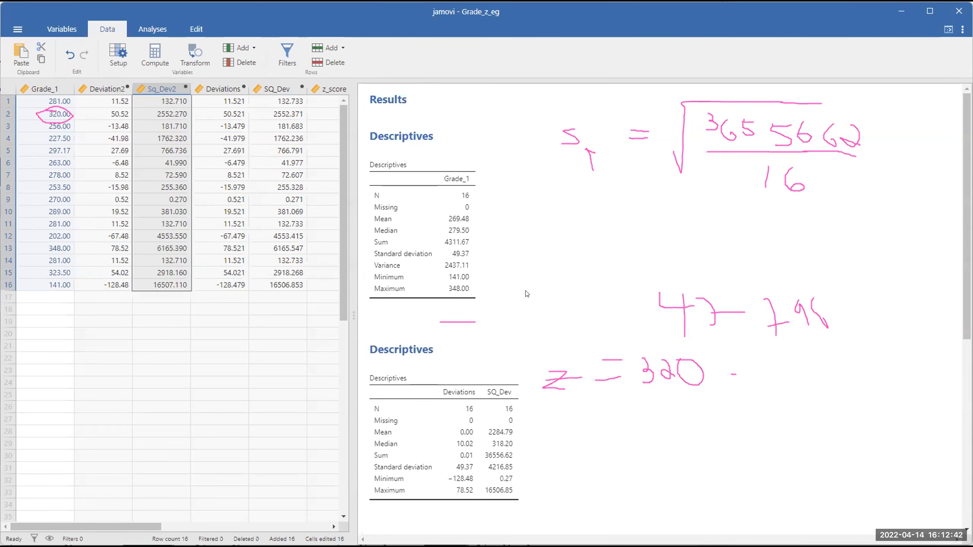
scroll(527, 293, "down", 4)
scroll(527, 293, "up", 4)
left_click_drag(444, 225, 469, 224)
mouse_move(756, 367)
left_mouse_down()
mouse_move(755, 386)
mouse_move(769, 387)
mouse_move(814, 368)
mouse_move(816, 379)
mouse_move(855, 372)
mouse_move(858, 383)
mouse_move(876, 364)
left_mouse_up()
left_click(841, 383)
left_click_drag(652, 403, 815, 402)
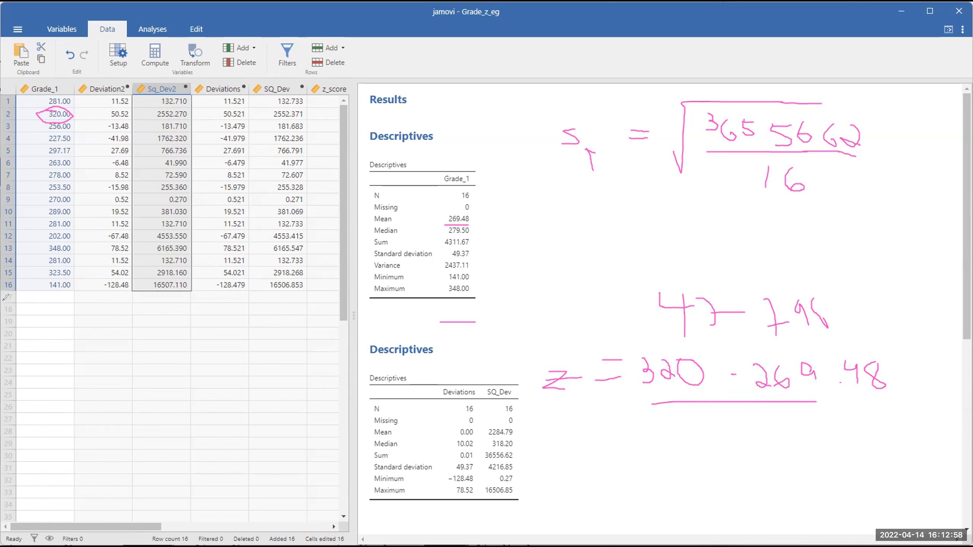
Handwrite 47.799 under the fraction line as the denominator of the z-score calculation
mouse_move(684, 425)
left_mouse_down()
mouse_move(671, 443)
mouse_move(704, 441)
mouse_move(700, 463)
left_mouse_up()
mouse_move(715, 427)
left_mouse_down()
mouse_move(734, 461)
mouse_move(742, 451)
mouse_move(779, 455)
mouse_move(797, 419)
mouse_move(810, 453)
mouse_move(830, 466)
left_mouse_up()
left_click(753, 457)
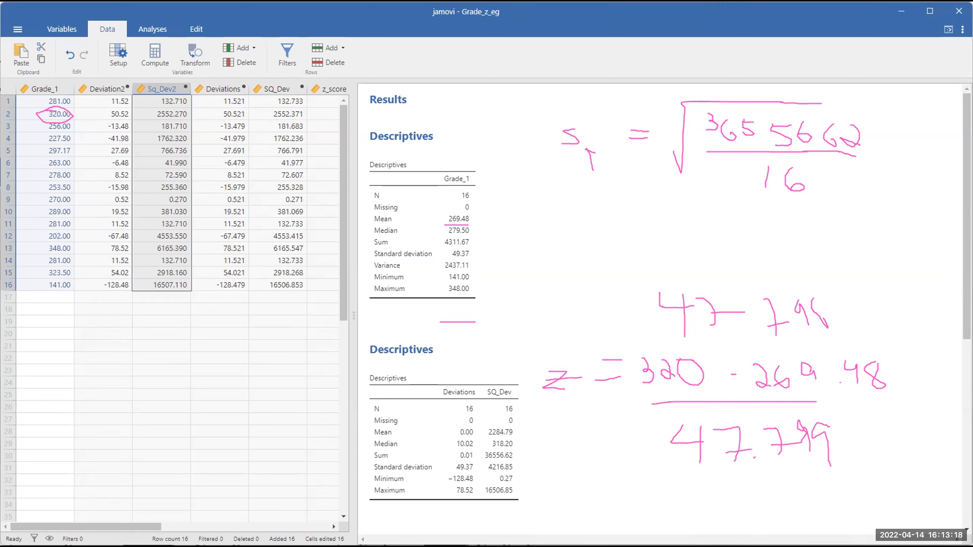
Handwrite the simplified z-score fraction, 50.52 over 47.799, in the empty area beside the results
mouse_move(871, 218)
left_mouse_down()
mouse_move(880, 232)
mouse_move(864, 238)
mouse_move(886, 217)
mouse_move(888, 234)
mouse_move(887, 220)
mouse_move(911, 229)
mouse_move(895, 234)
mouse_move(910, 218)
mouse_move(928, 235)
left_mouse_up()
left_click(900, 219)
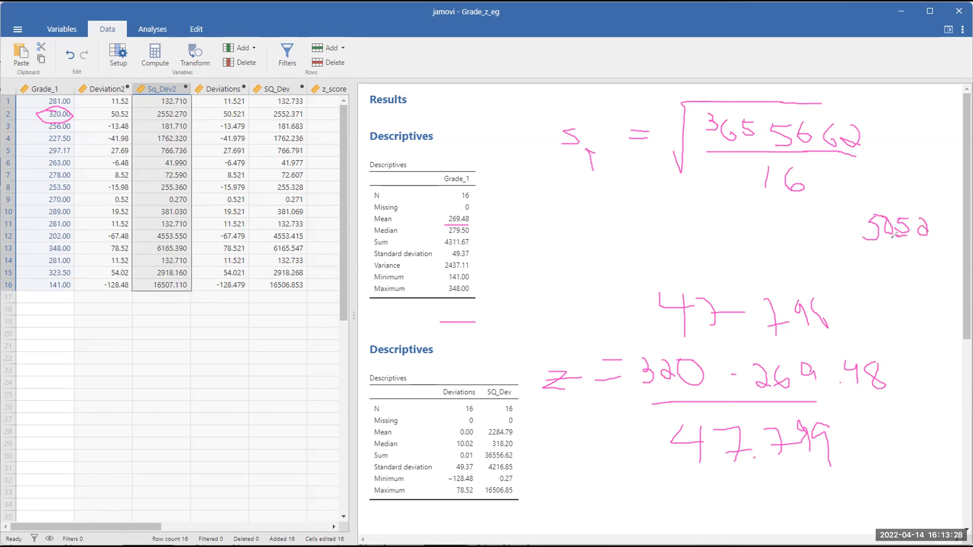
mouse_move(924, 246)
left_mouse_down()
mouse_move(849, 246)
mouse_move(893, 266)
left_mouse_up()
left_click(873, 259)
mouse_move(889, 253)
left_mouse_down()
mouse_move(892, 270)
mouse_move(909, 273)
mouse_move(935, 254)
mouse_move(924, 272)
mouse_move(945, 261)
mouse_move(954, 279)
mouse_move(944, 282)
left_mouse_up()
left_click(922, 274)
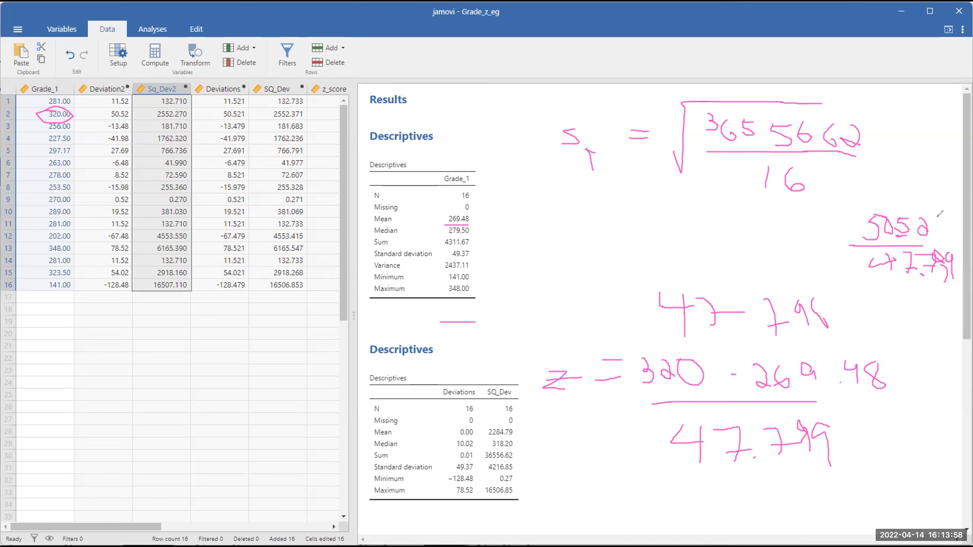
Handwrite 1.06 as the resulting z-score between the first Descriptives table and the simplified fraction
left_click_drag(536, 231, 537, 265)
left_click(555, 259)
left_click_drag(589, 226, 620, 242)
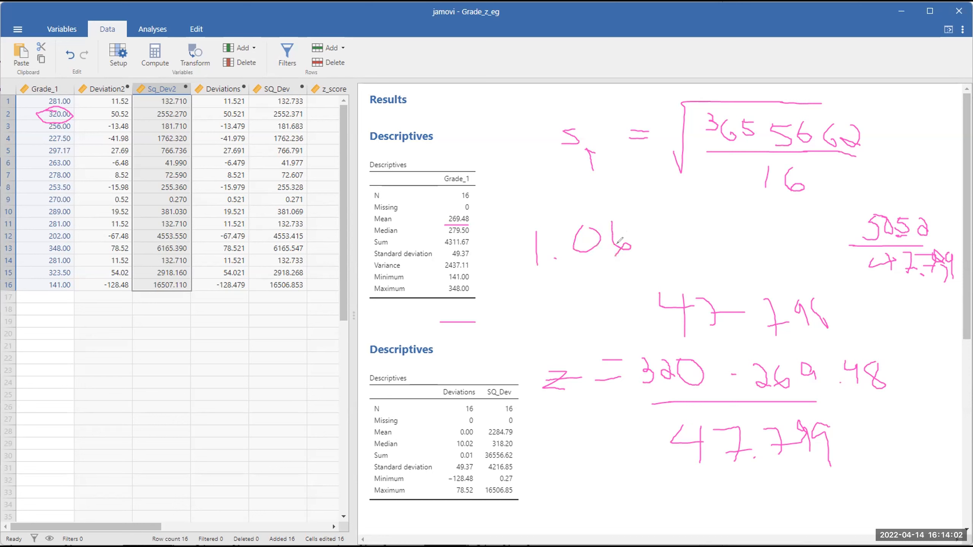
mouse_move(486, 243)
left_mouse_down()
mouse_move(500, 258)
mouse_move(520, 246)
left_mouse_up()
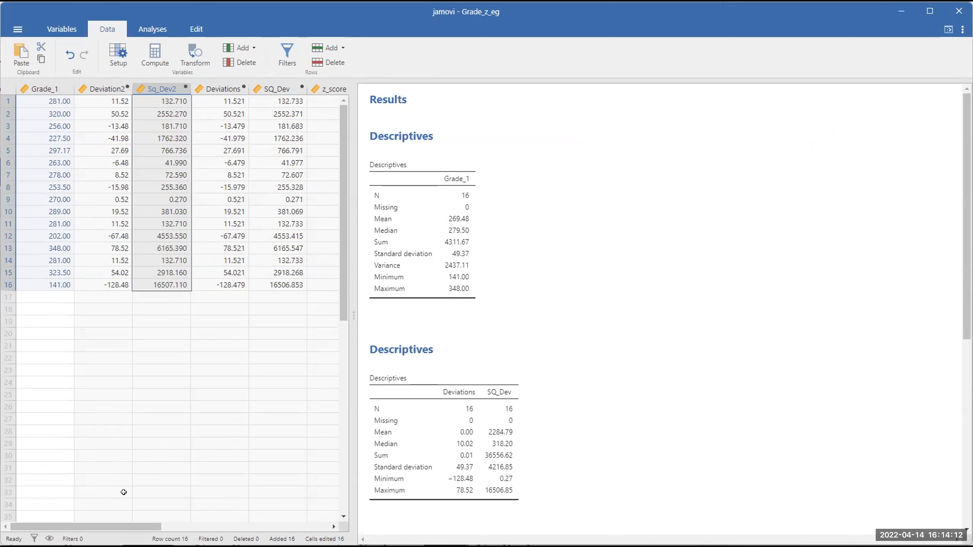
Select the z_score column and mark its row 2 and row 16 values with handwritten annotations
left_click_drag(122, 527, 190, 527)
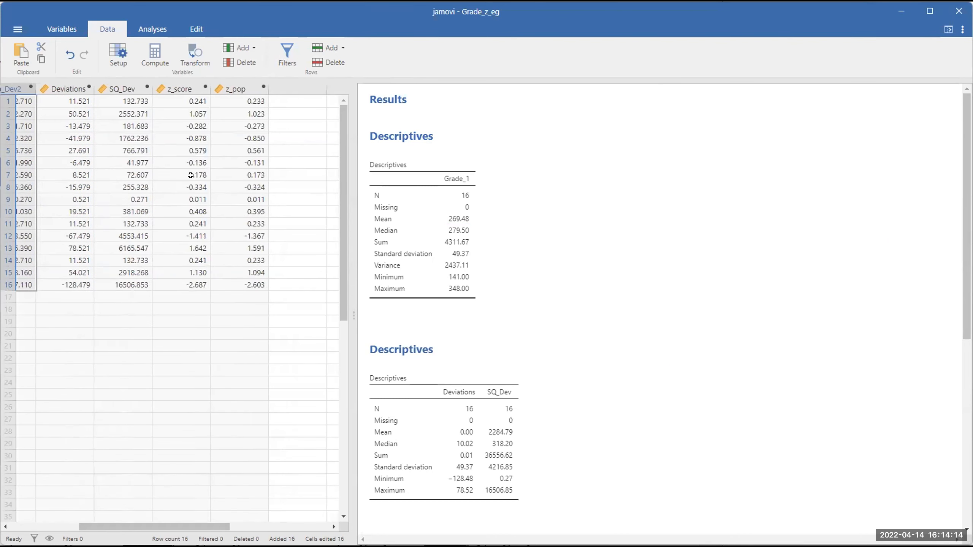
left_click(180, 88)
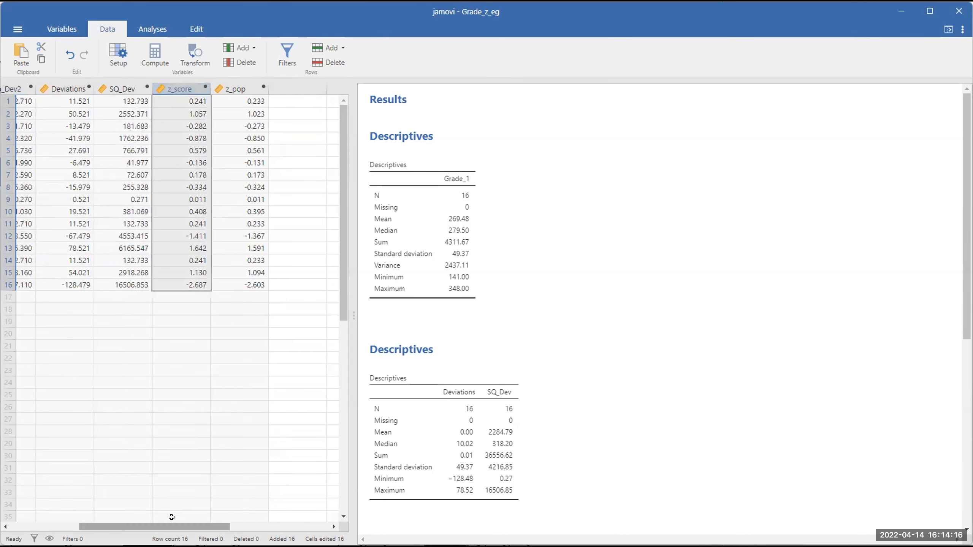
left_click_drag(172, 526, 103, 526)
left_click_drag(39, 487, 140, 512)
mouse_move(273, 103)
left_mouse_down()
mouse_move(256, 115)
mouse_move(295, 119)
mouse_move(283, 103)
mouse_move(262, 116)
left_mouse_up()
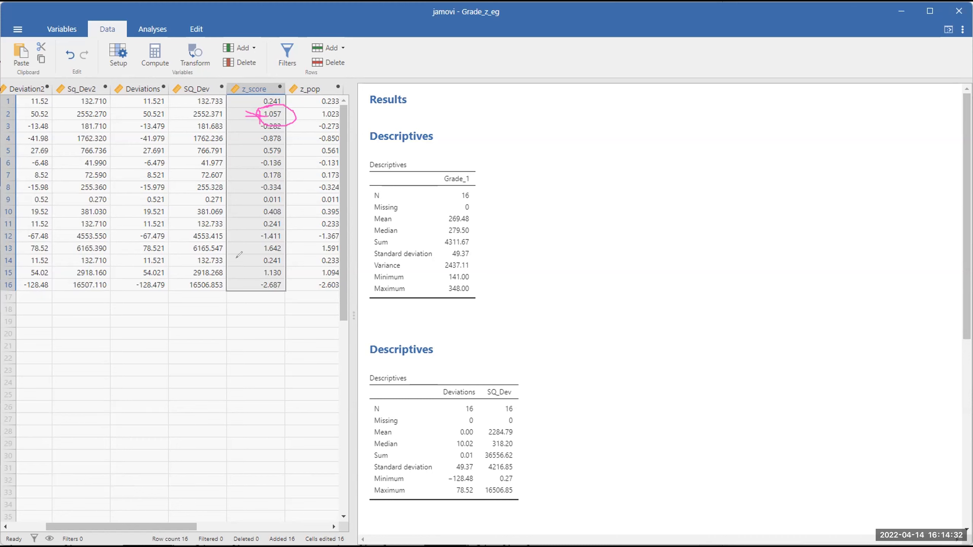
mouse_move(255, 283)
left_mouse_down()
mouse_move(286, 294)
mouse_move(257, 280)
left_mouse_up()
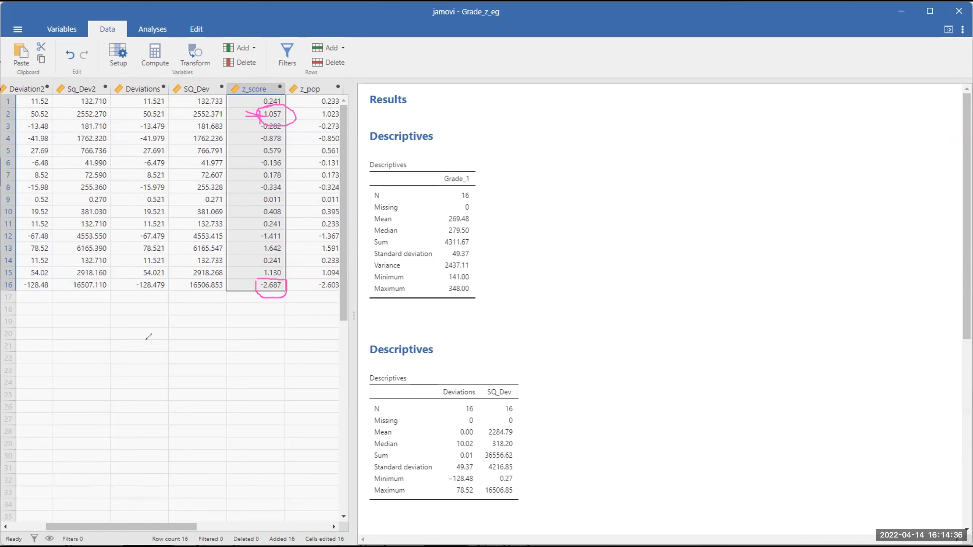